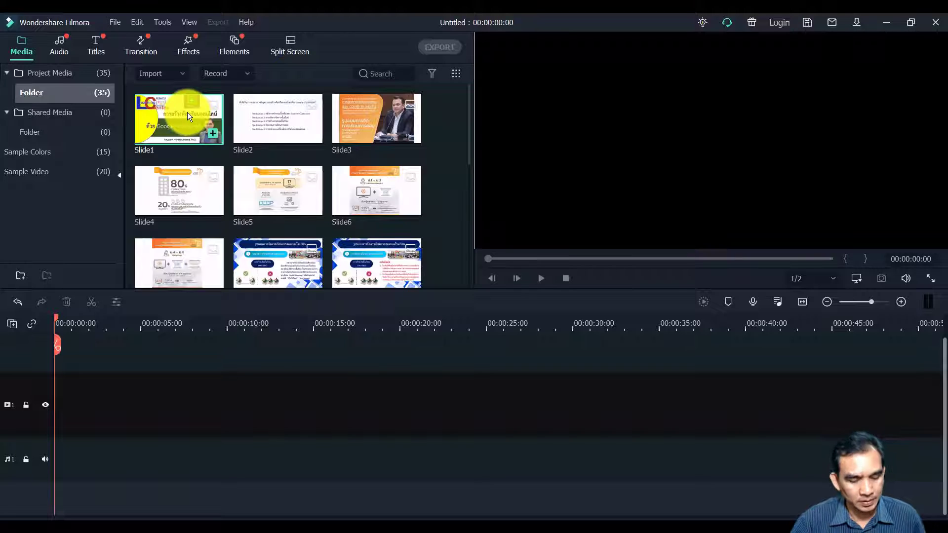
- Place all the slides from the project media folder in order on the first video track, starting at 00:00:00:00
key("ctrl+a")
left_click_drag(187, 112, 55, 428)
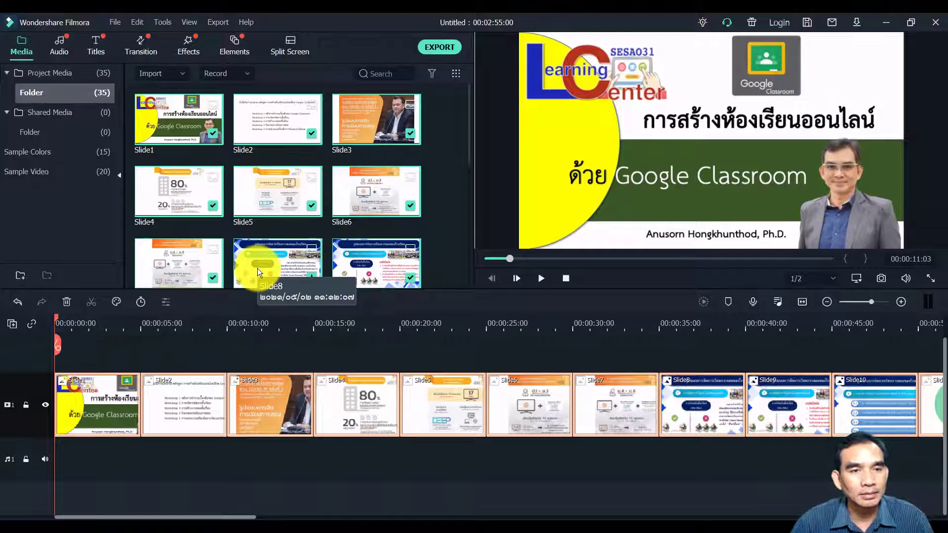
- Add the included Trip to roma music to the audio track beneath the slides, starting at the beginning, and preview it
left_click(58, 44)
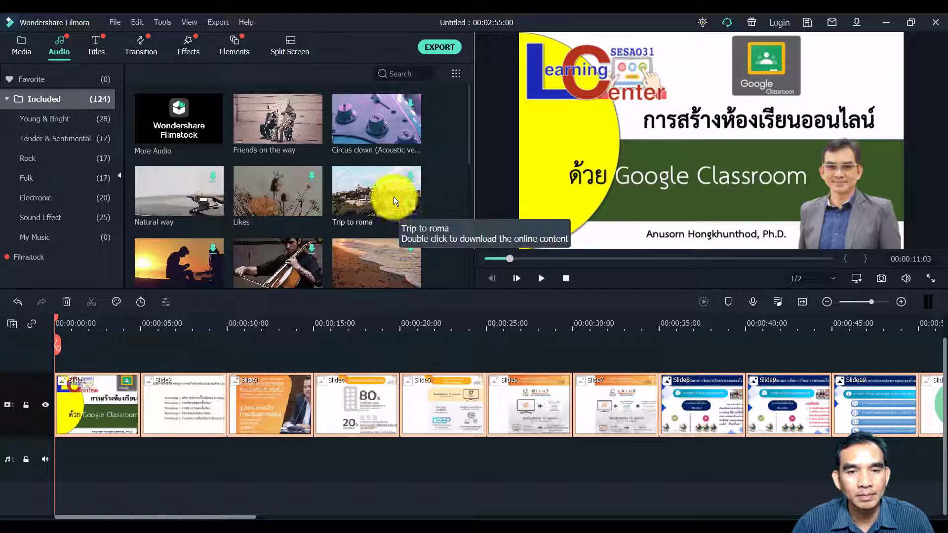
left_click_drag(393, 197, 96, 443)
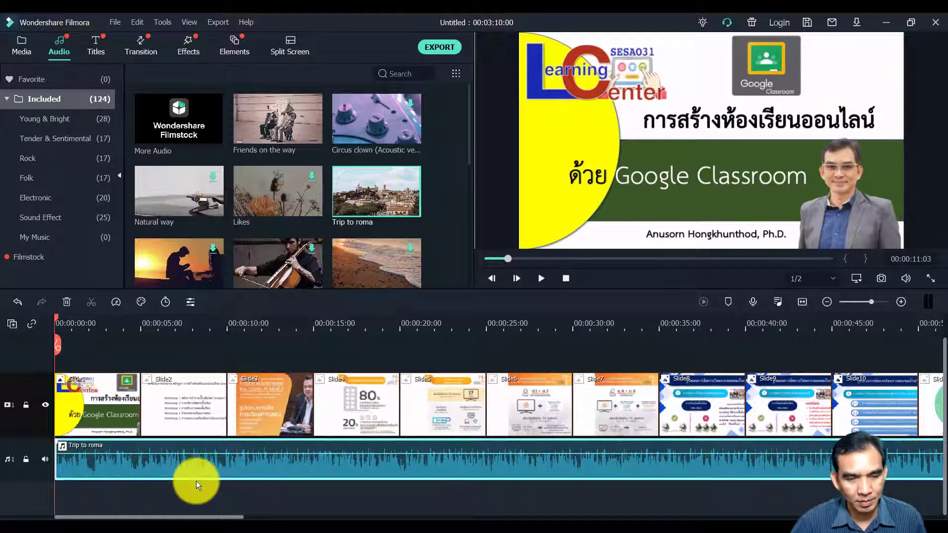
left_click(542, 279)
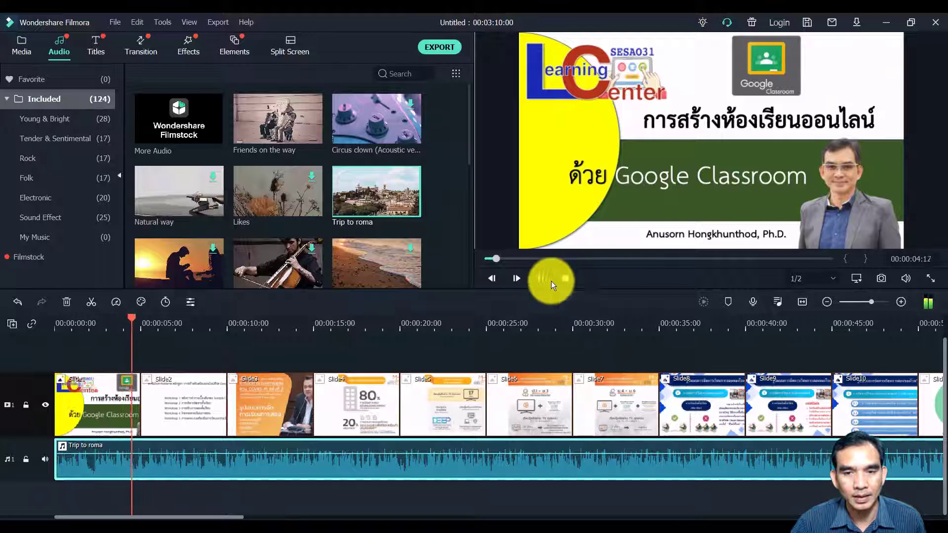
left_click(563, 280)
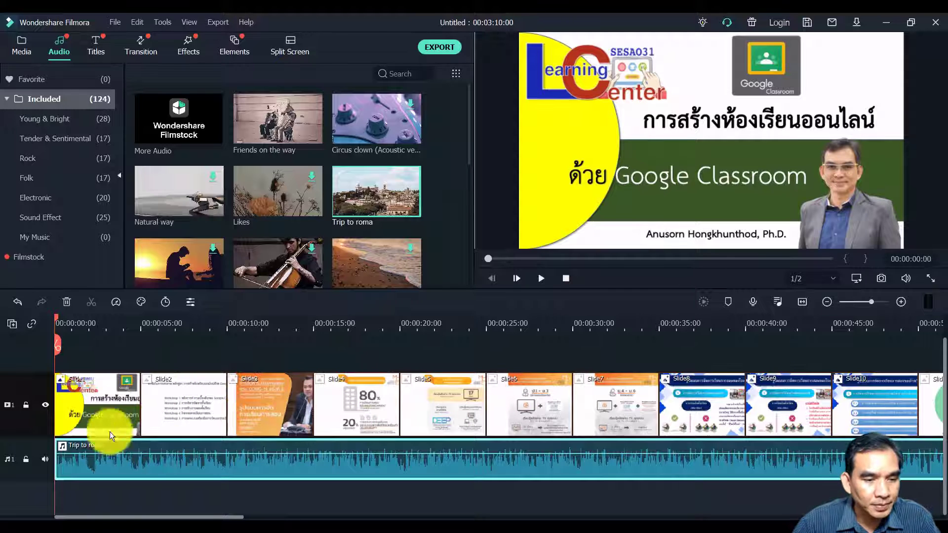
- Lower the Trip to roma clip's volume to -15.00 dB on the timeline and play back the result
mouse_move(84, 452)
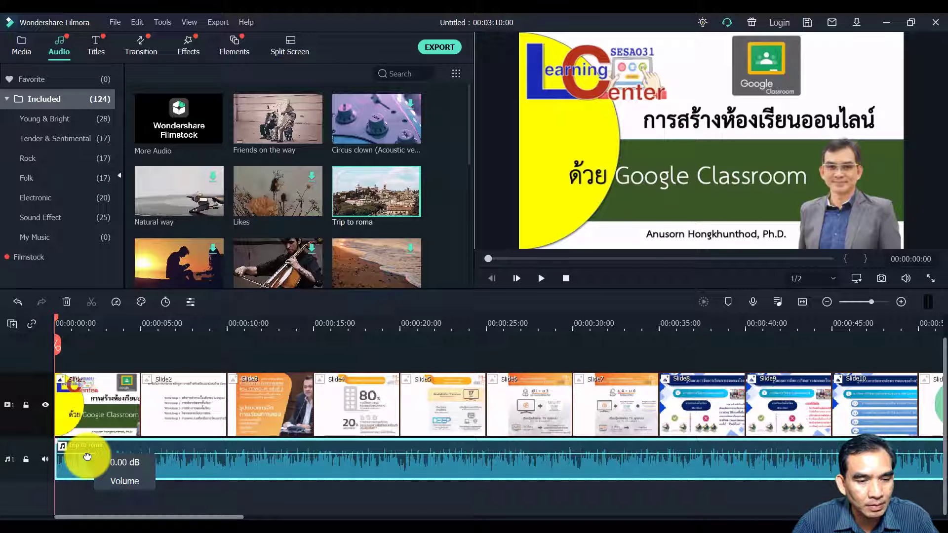
left_click_drag(85, 459, 85, 460)
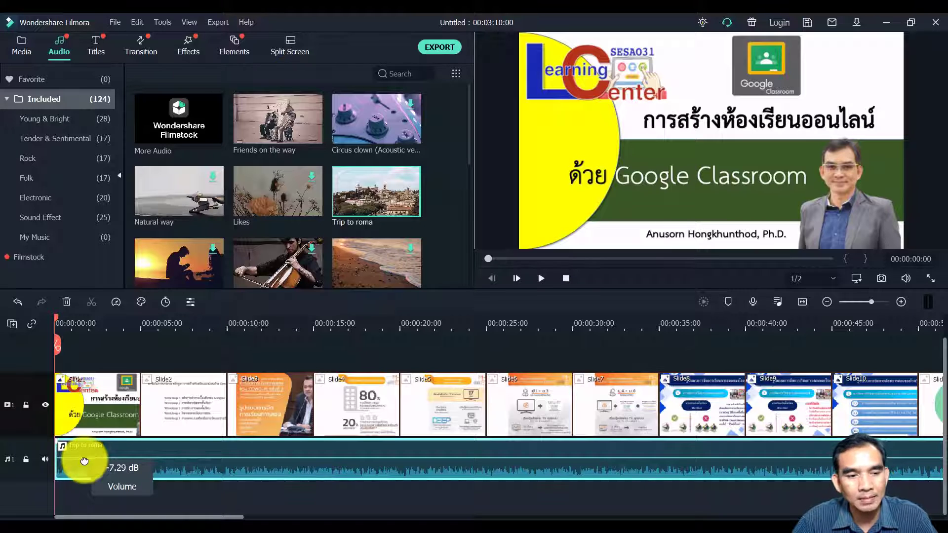
left_click_drag(84, 461, 82, 465)
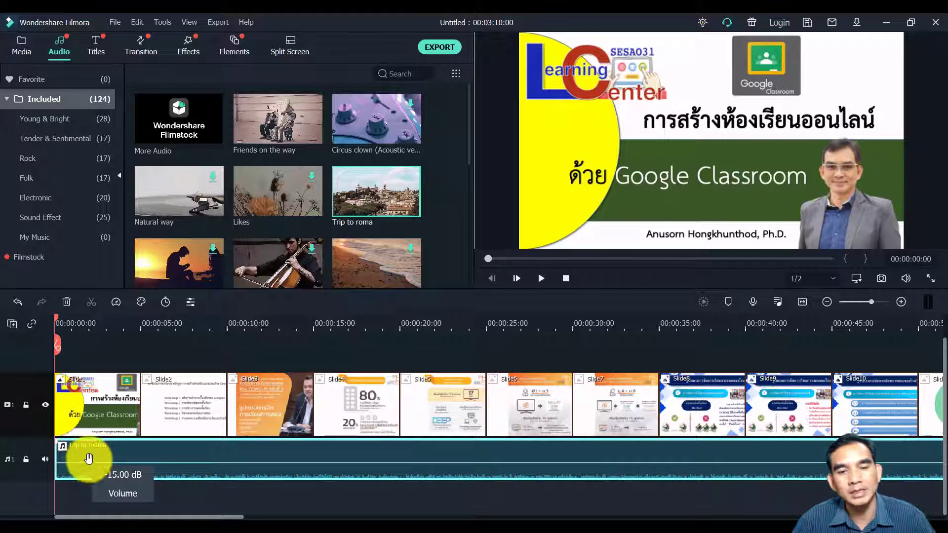
key("space")
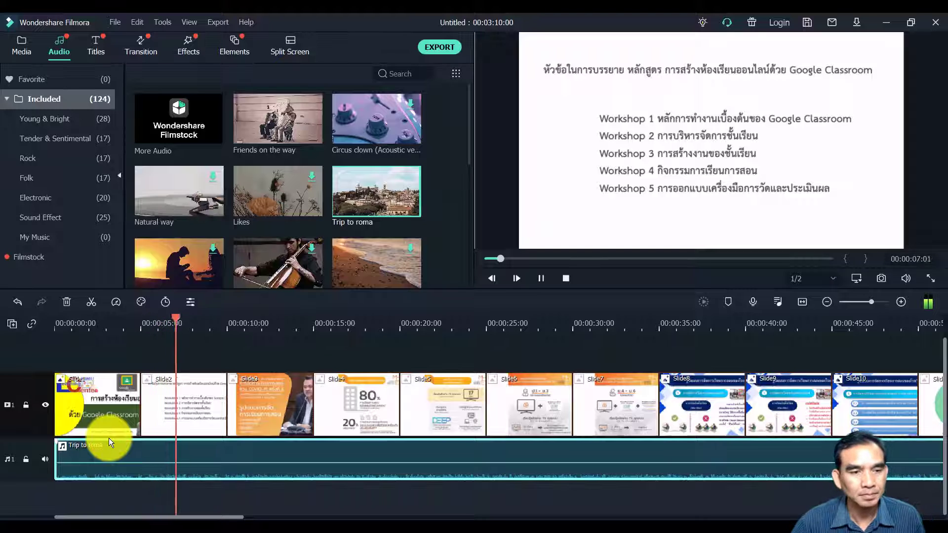
key("space")
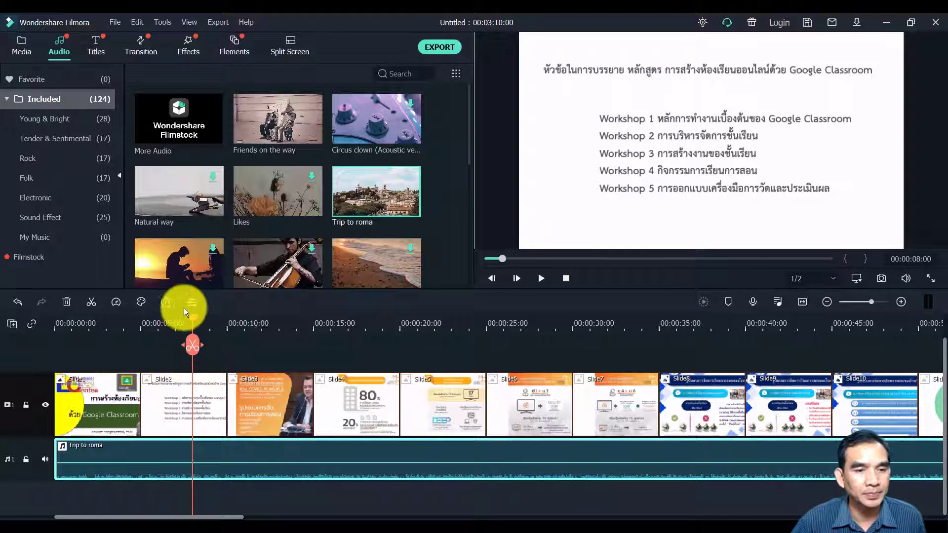
- Open the Trip to roma clip's audio settings, monitor its level during playback, and set its volume to -17.28 dB
left_click_drag(194, 317, 88, 321)
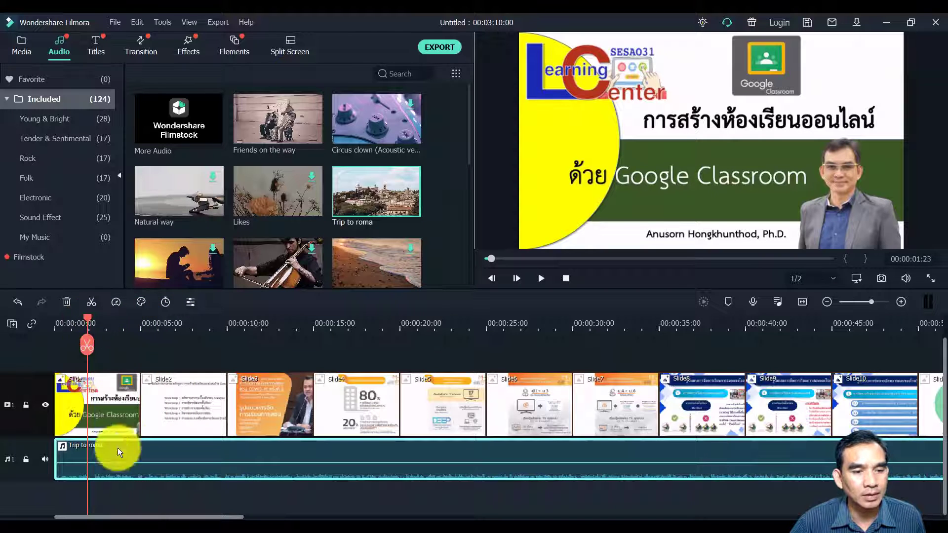
double_click(86, 465)
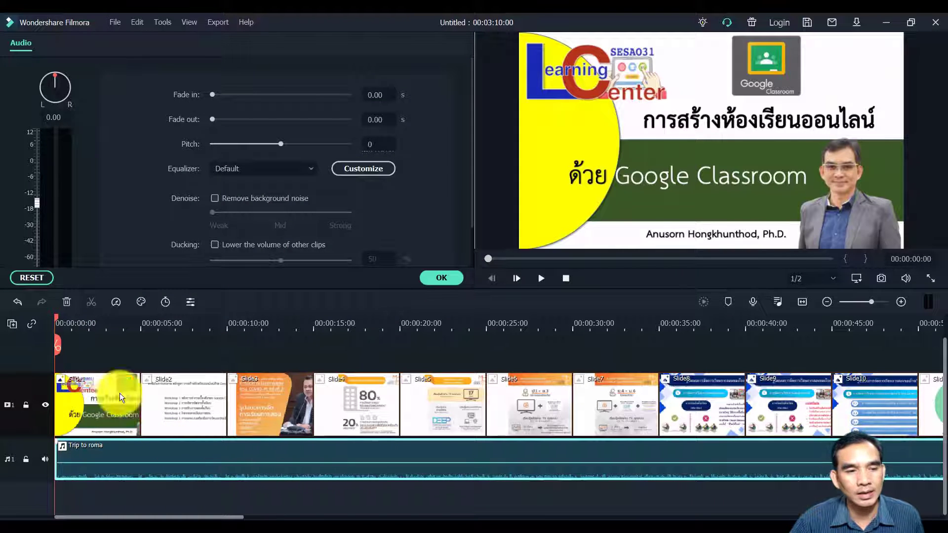
left_click_drag(56, 319, 101, 335)
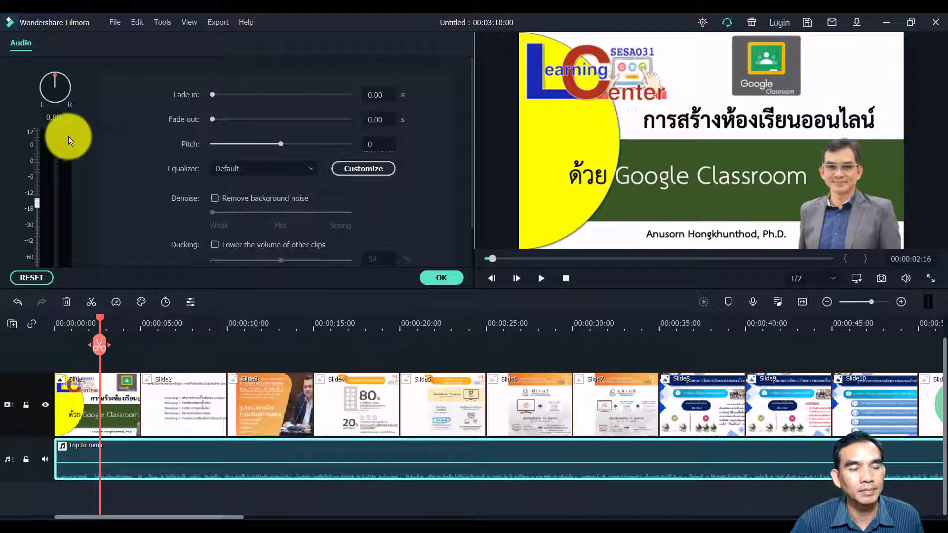
key("space")
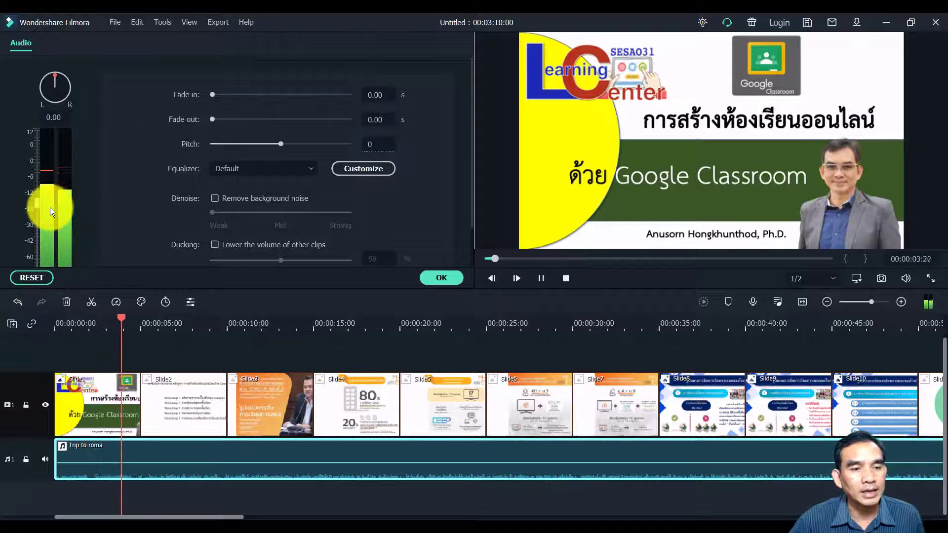
key("space")
key("space")
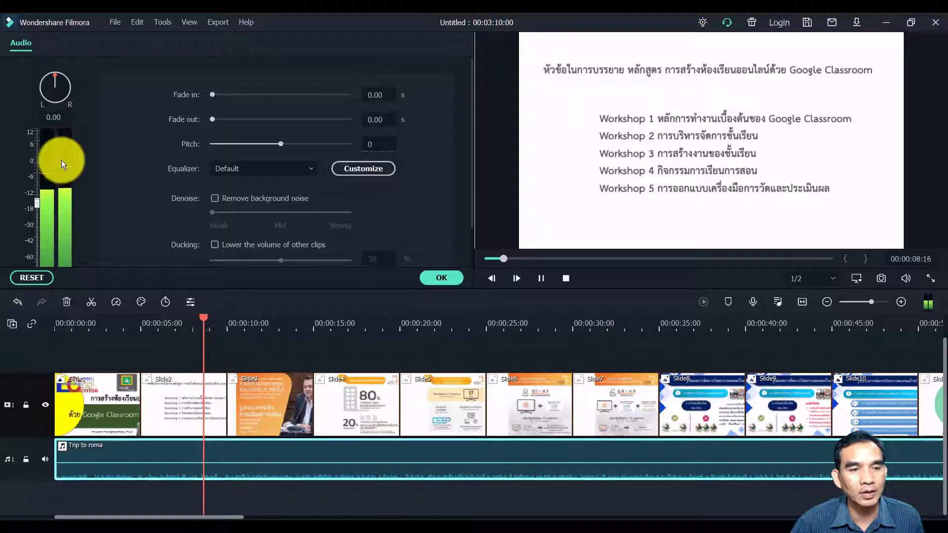
key("space")
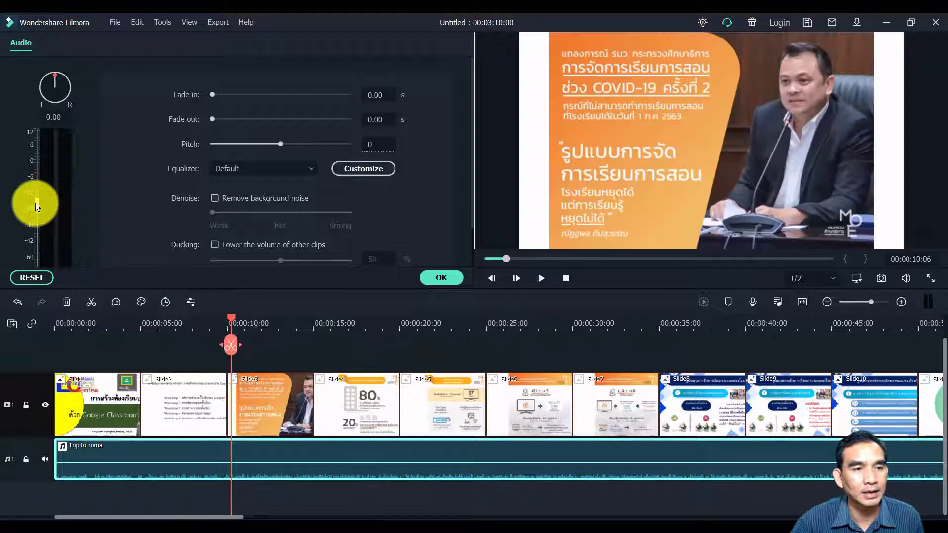
key("space")
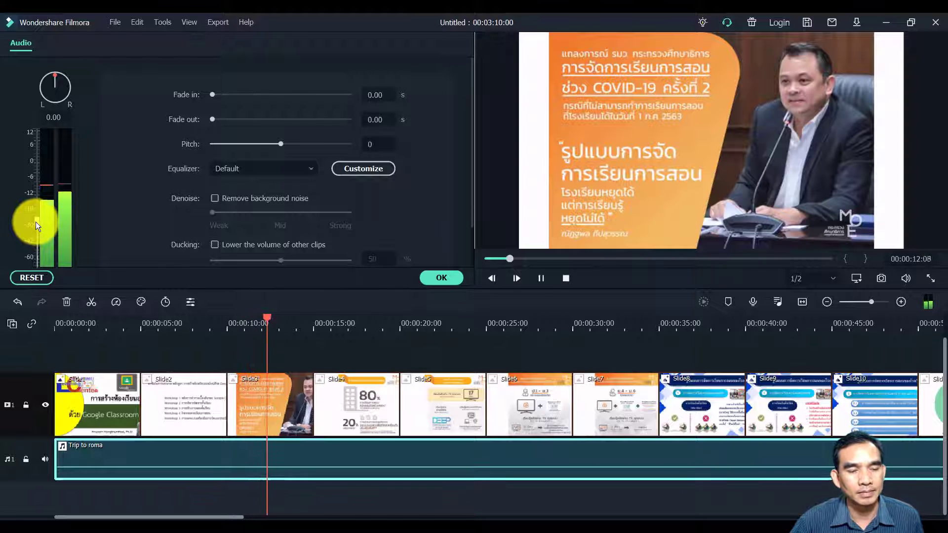
key("space")
left_click_drag(36, 222, 37, 209)
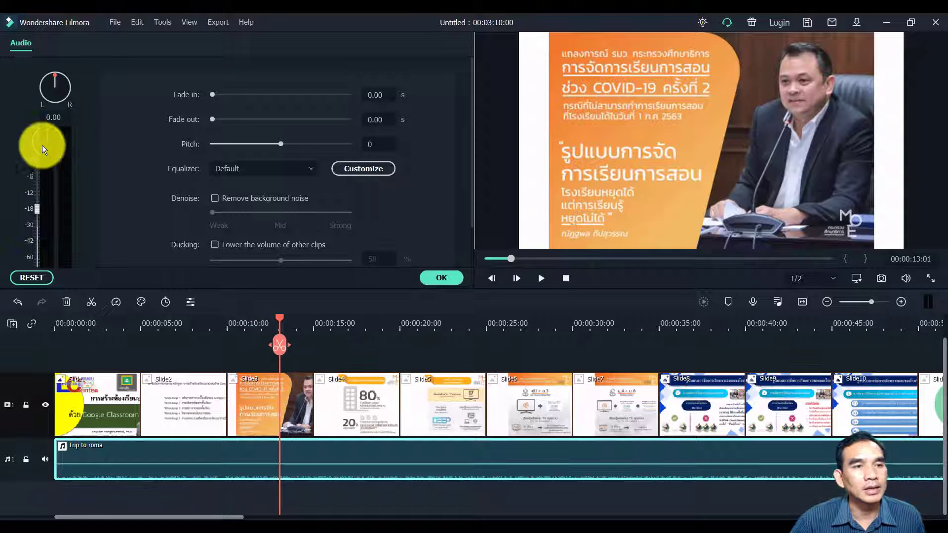
- Set the music clip's left-right balance to 2.00 and play it back
mouse_move(51, 76)
left_mouse_down()
mouse_move(21, 104)
mouse_move(64, 71)
mouse_move(92, 116)
mouse_move(85, 120)
mouse_move(55, 70)
left_mouse_up()
key("space")
key("space")
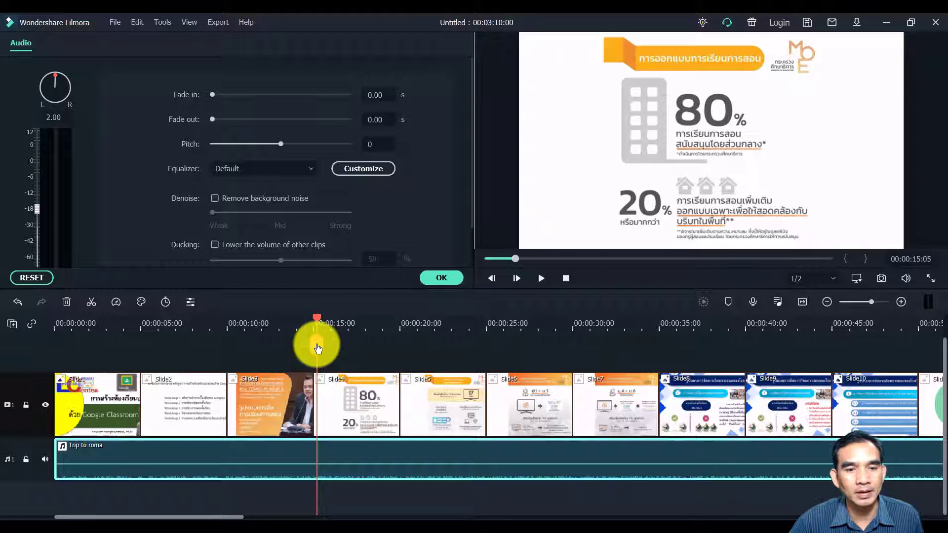
- Give the music clip a 6.84-second fade-in and preview it from the start of the timeline
left_click_drag(318, 341, 31, 355)
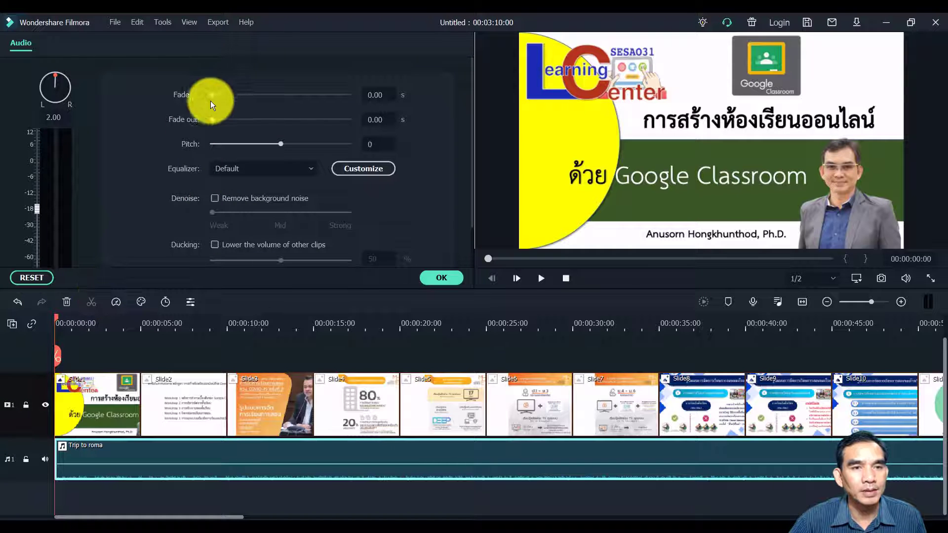
left_click_drag(212, 95, 216, 95)
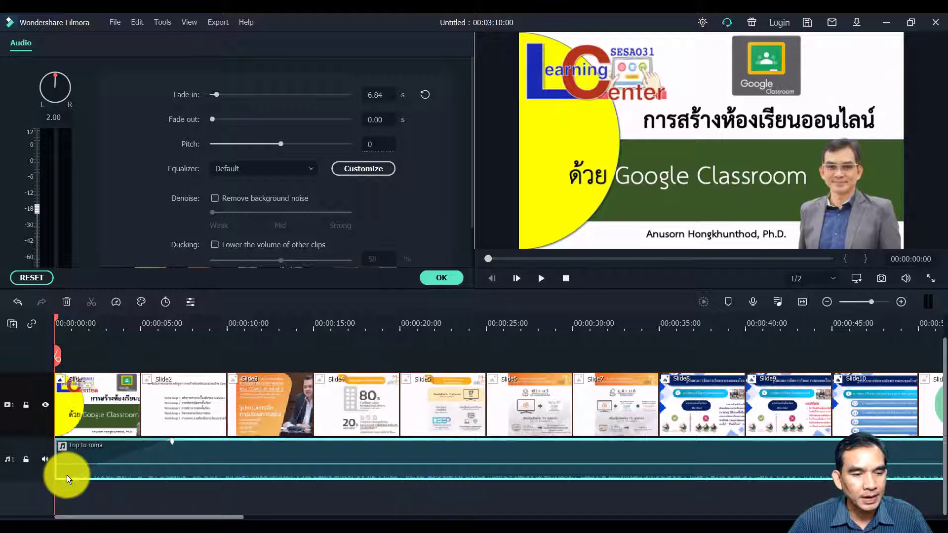
key("space")
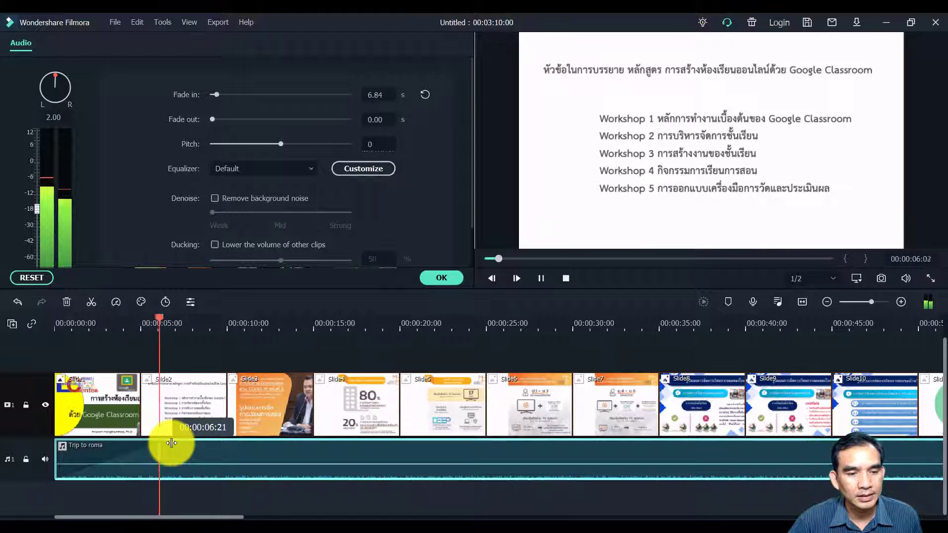
key("space")
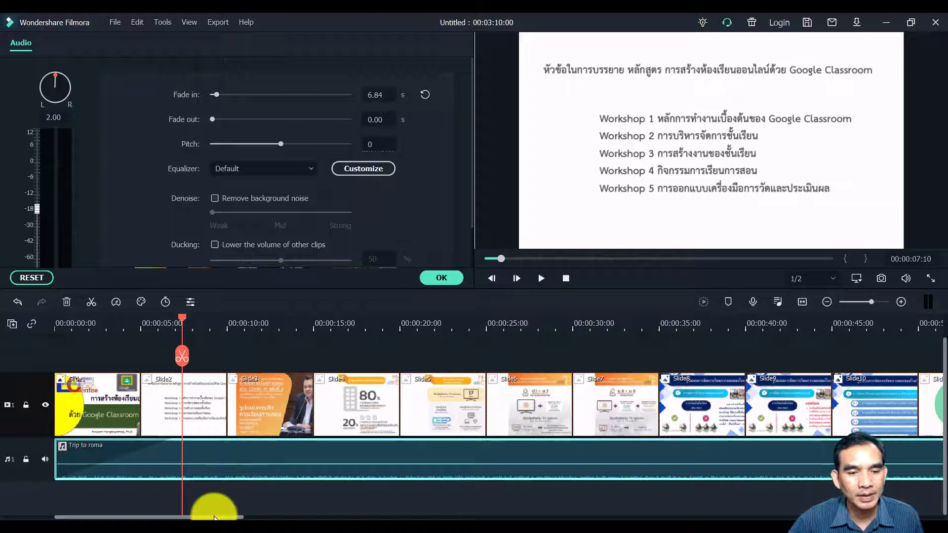
- Give the music clip a 10.00-second fade-out and preview the end of the track
left_click_drag(214, 517, 840, 517)
left_click(275, 434)
left_click(304, 355)
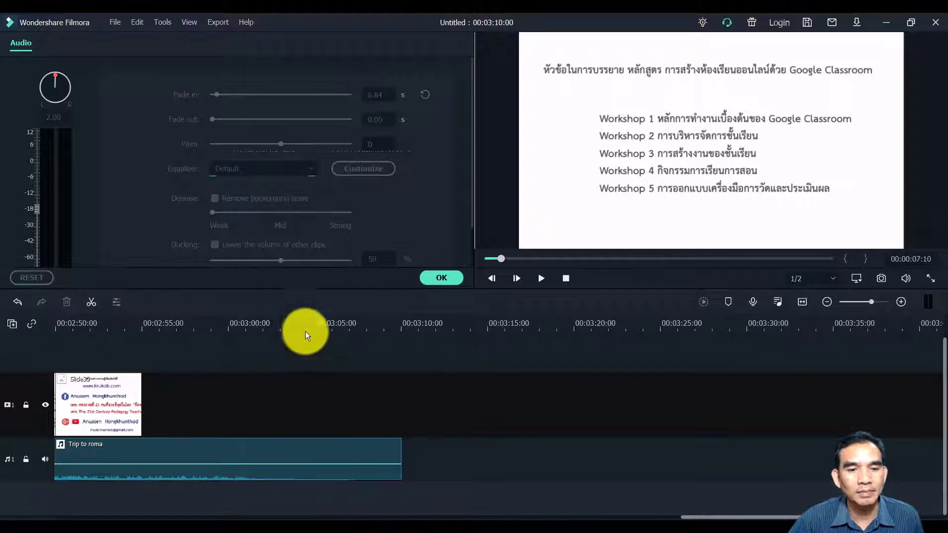
left_click(306, 331)
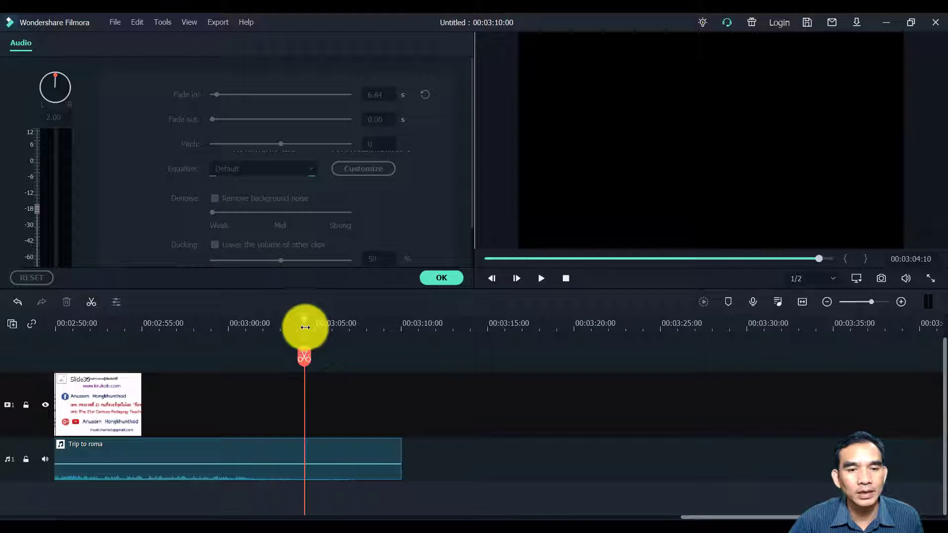
left_click(235, 448)
left_click_drag(210, 122, 219, 119)
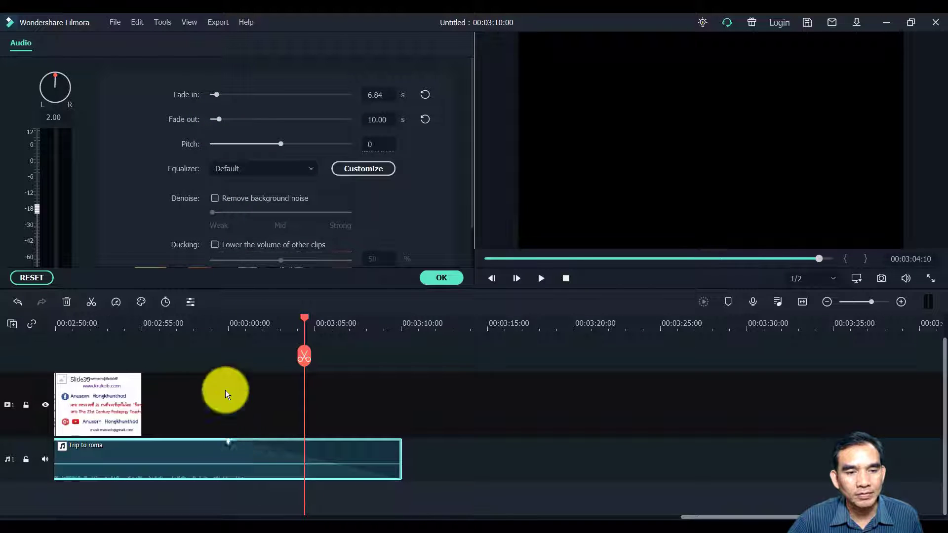
left_click(181, 348)
left_click(189, 323)
key("space")
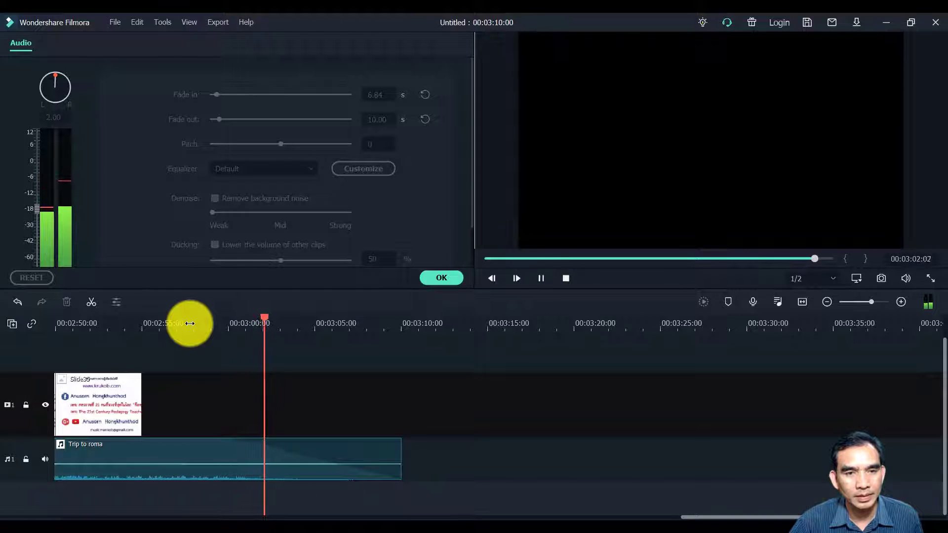
- Add a volume keyframe to the music clip at 00:00:10:02, near the start of Slide3
left_click(238, 459)
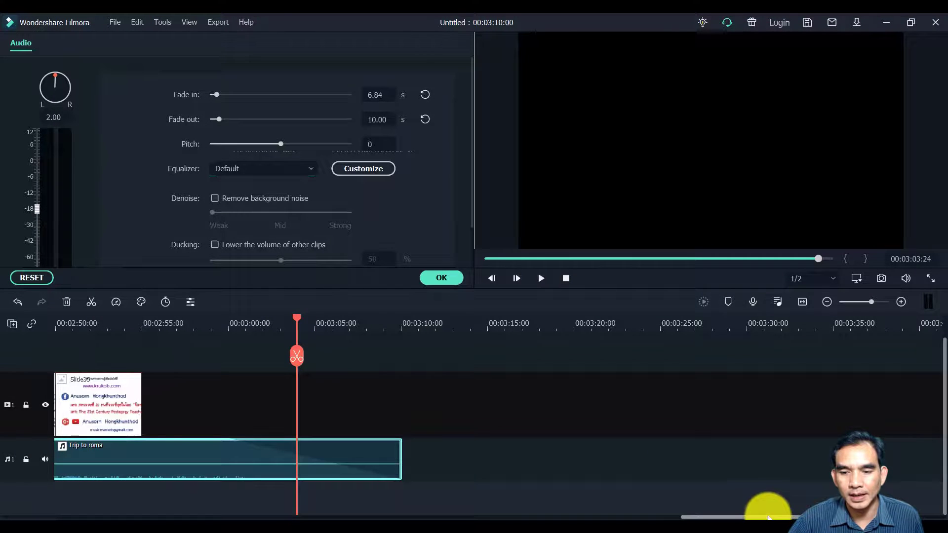
left_click_drag(768, 516, 94, 482)
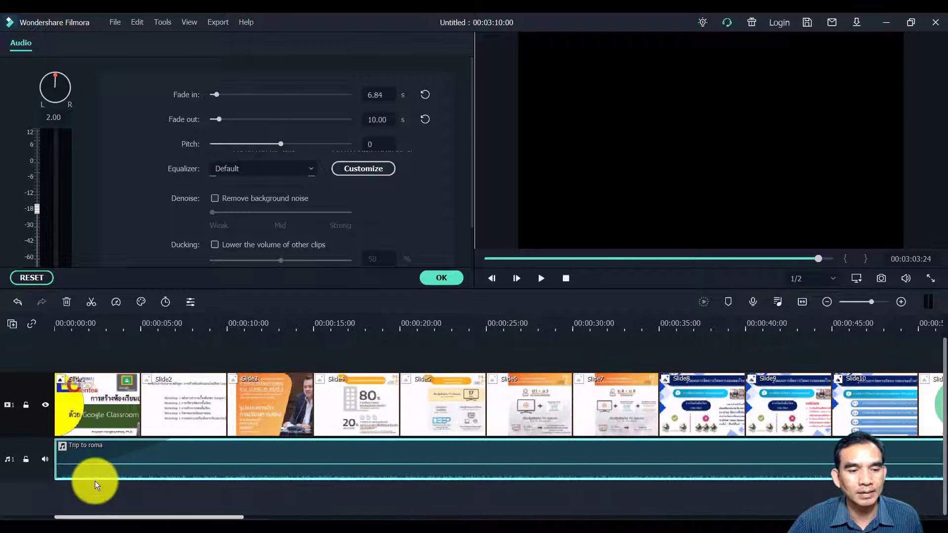
left_click(229, 328)
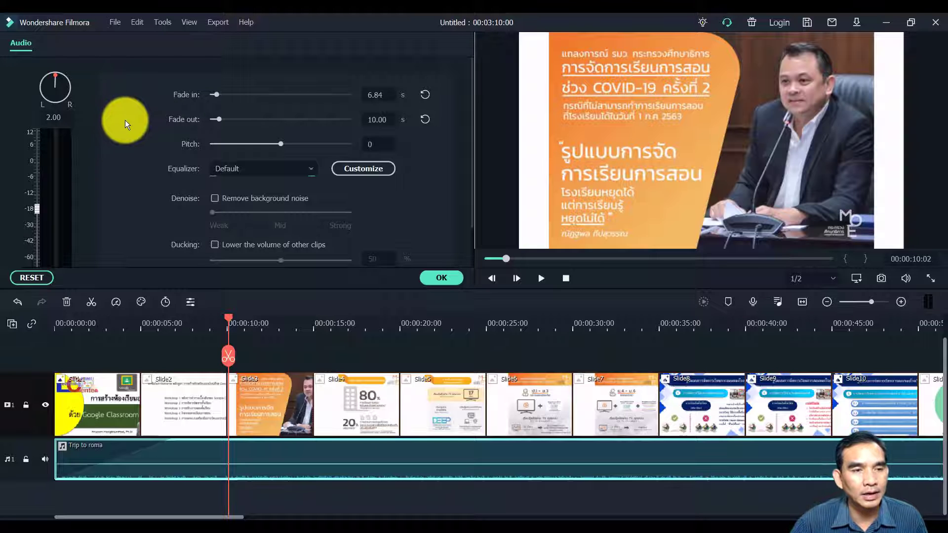
scroll(120, 132, "down", 1)
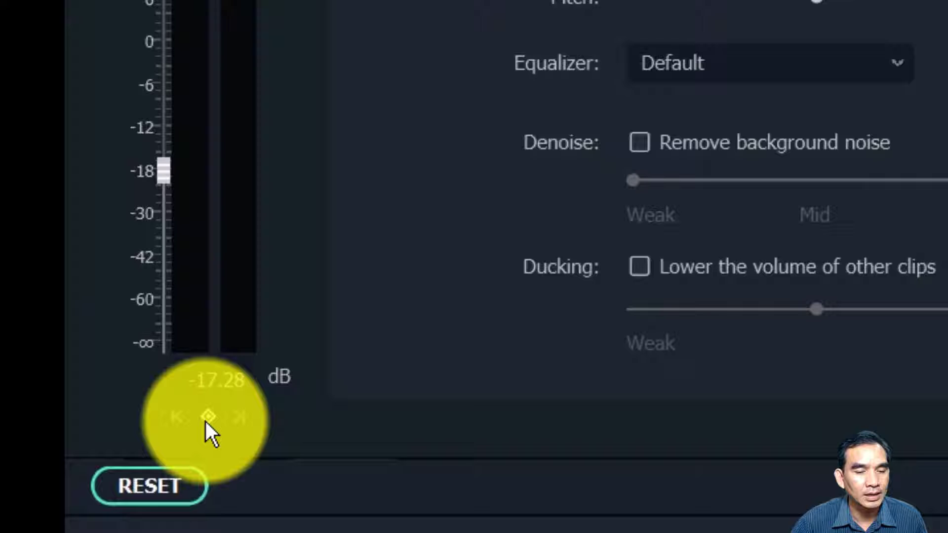
left_click(206, 419)
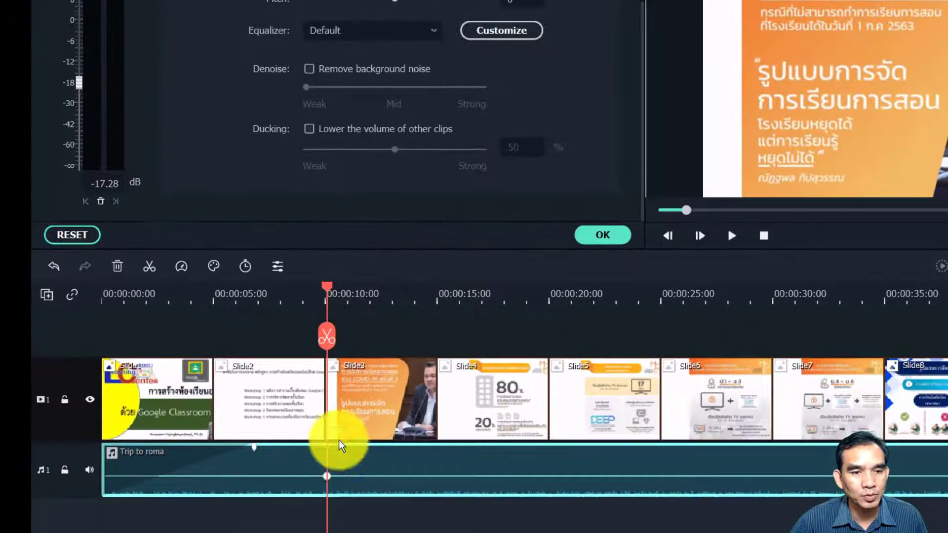
- Add a second volume keyframe a little over one second after the first and raise its volume to about -8 dB
left_click_drag(329, 285, 356, 291)
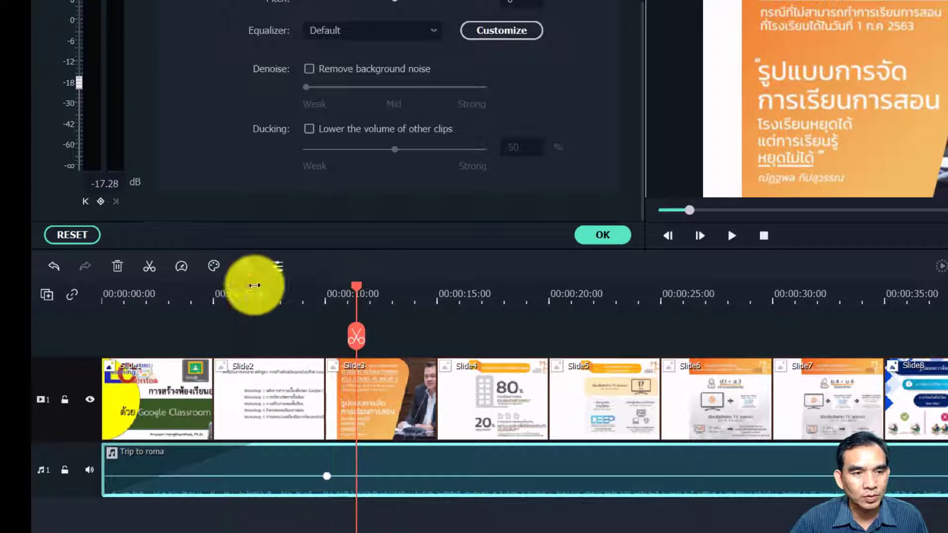
left_click(100, 203)
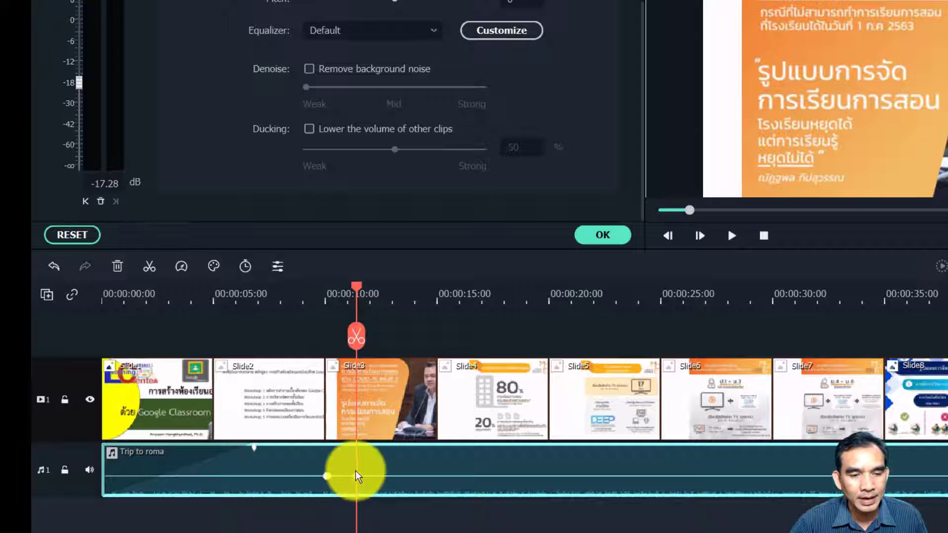
left_click_drag(358, 482, 363, 469)
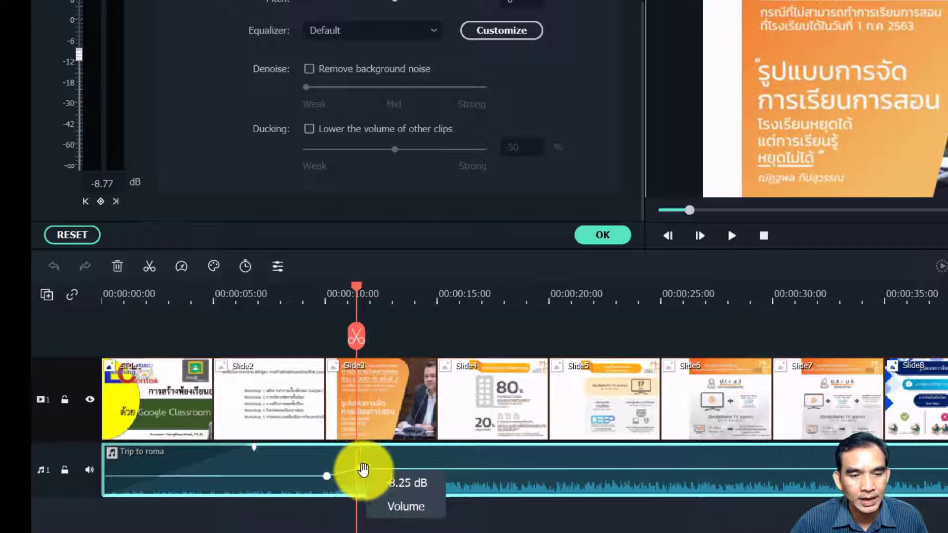
- Preview the music's volume rise by playing from the later part of Slide2 to near the end of Slide3
left_click(294, 298)
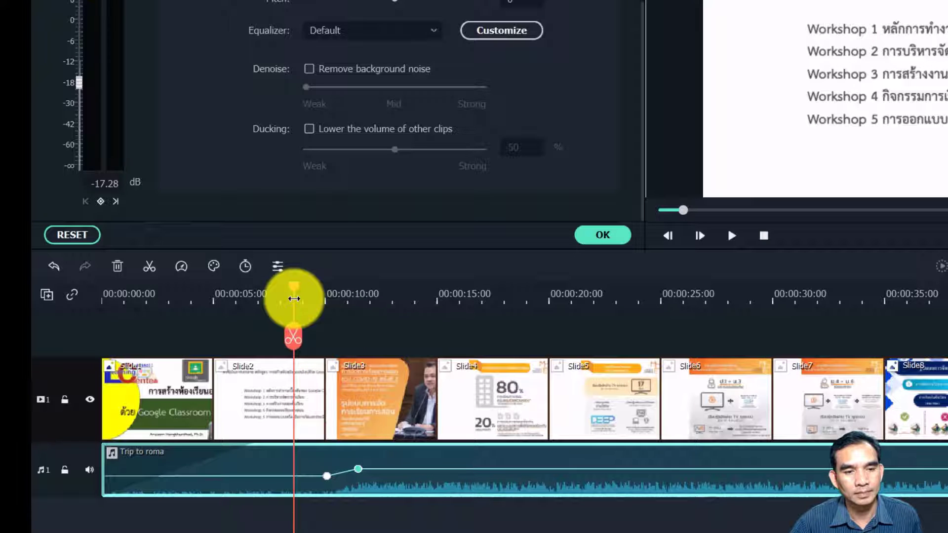
key("space")
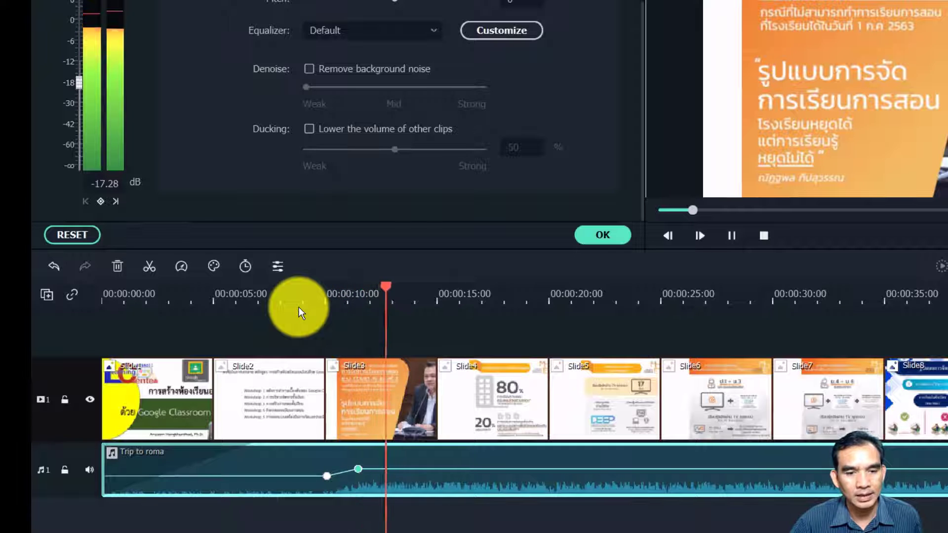
key("space")
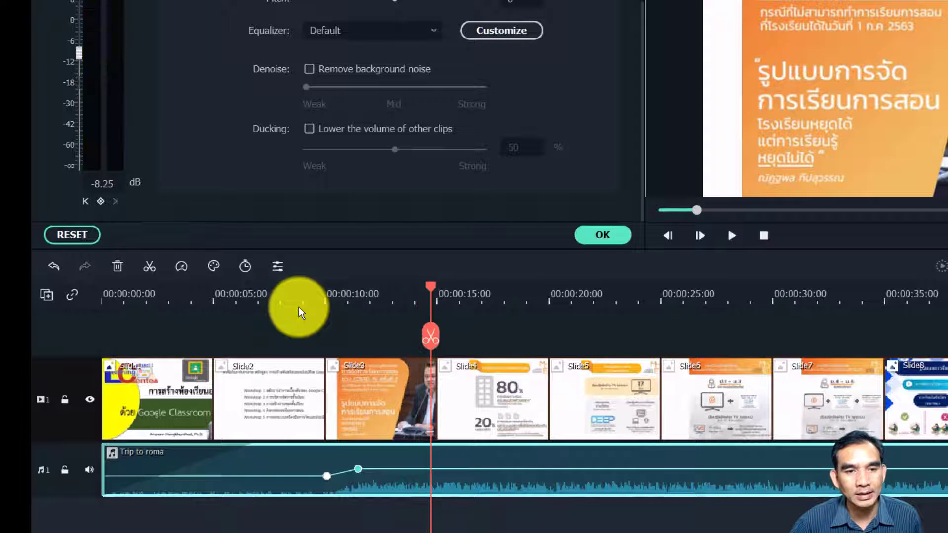
- Add a volume keyframe to the music near the end of Slide3 and another early in Slide4, lowered to about -21.6 dB
left_click(101, 202)
left_click_drag(436, 286, 467, 286)
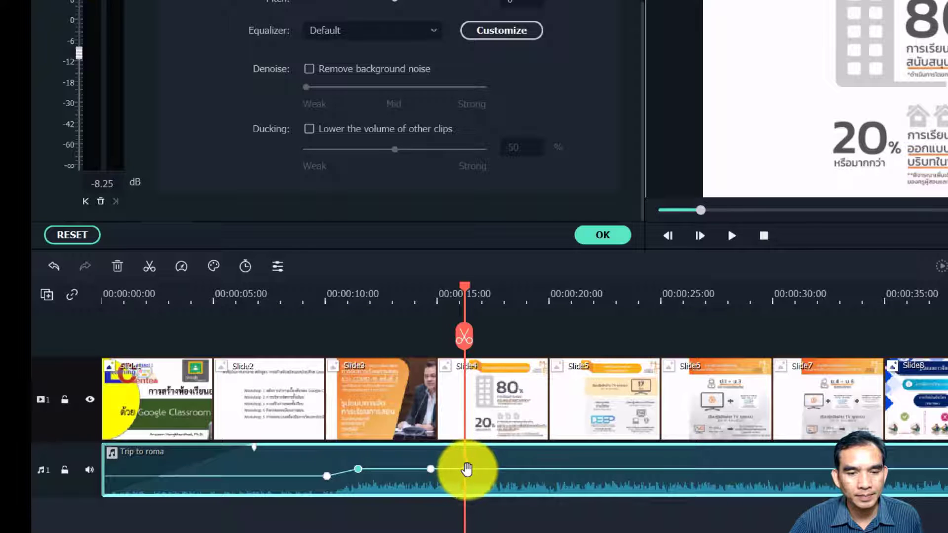
left_click_drag(467, 469, 464, 482)
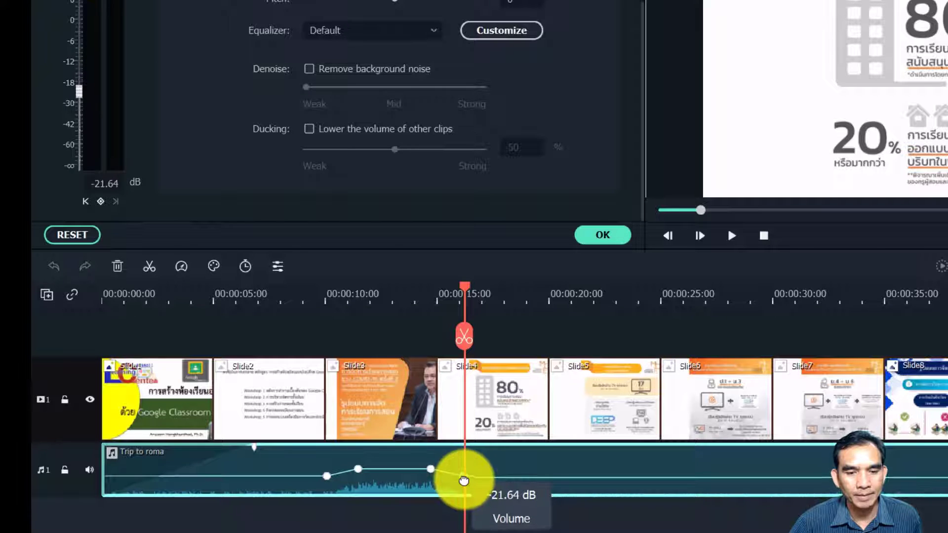
- Play the timeline from the end of Slide2 to preview the music's volume rise and drop across the four keyframes
left_click(380, 291)
left_click(314, 296)
key("space")
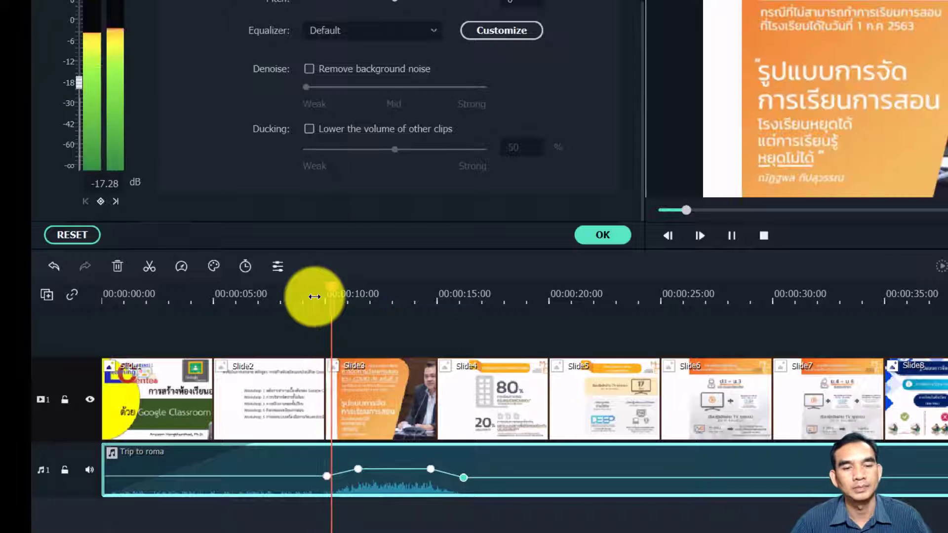